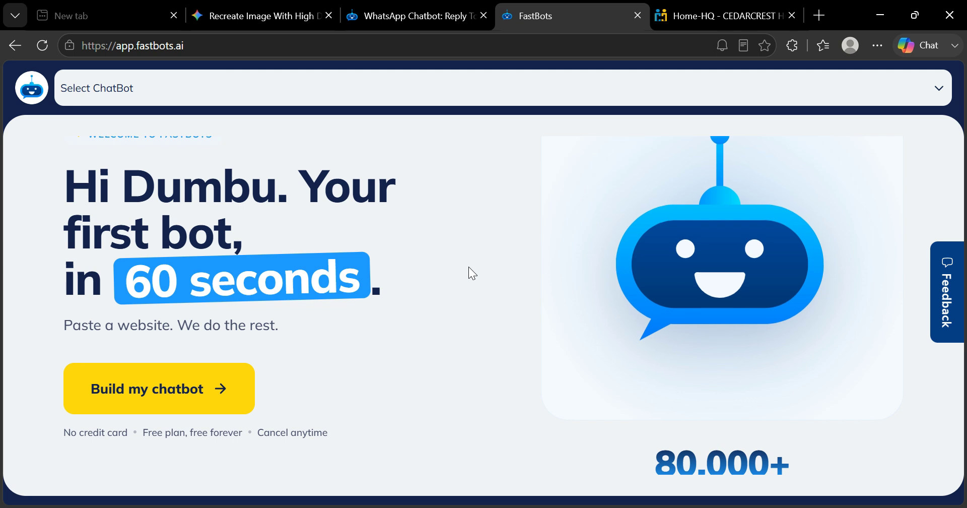
- Start building a new chatbot, name it Heller and continue to the learning stage
{"action": "left_click", "coordinate": [159, 398]}
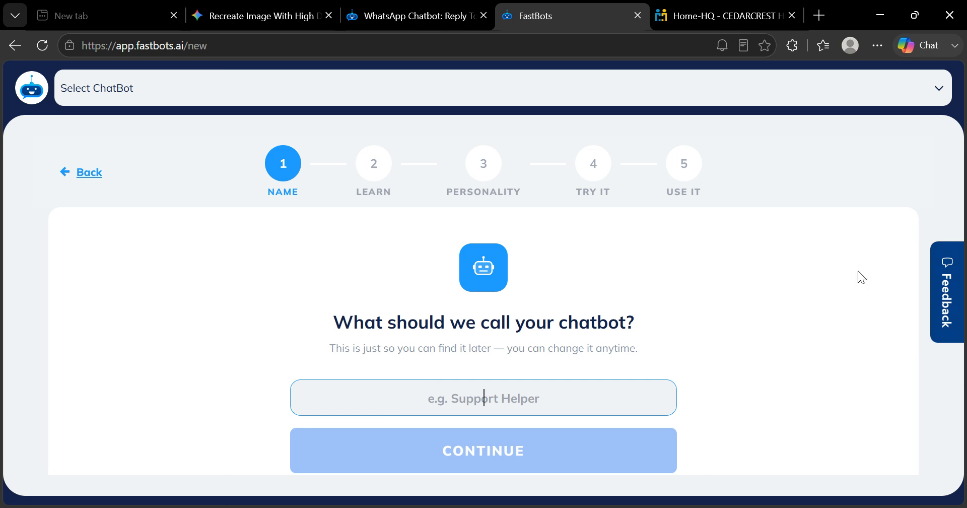
{"action": "scroll", "coordinate": [837, 280], "scroll_direction": "down", "scroll_amount": 1}
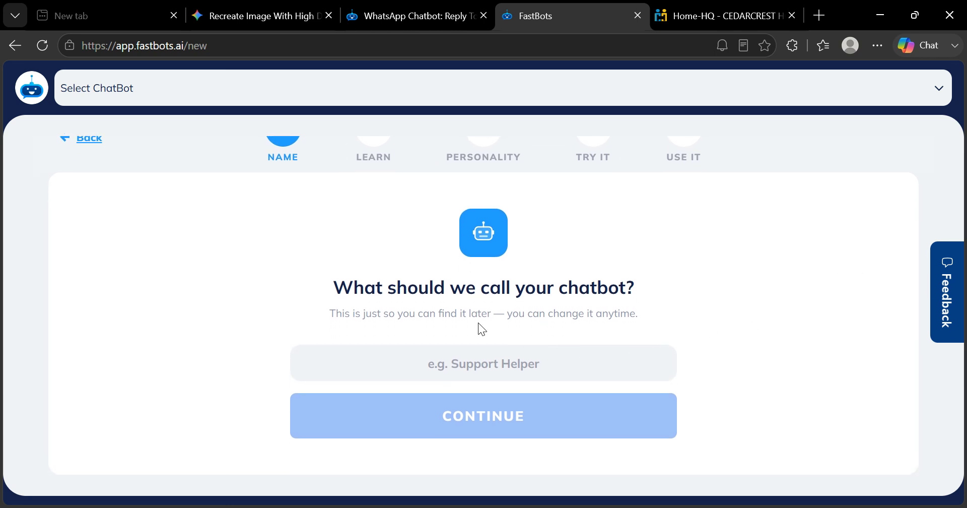
{"action": "left_click", "coordinate": [469, 365]}
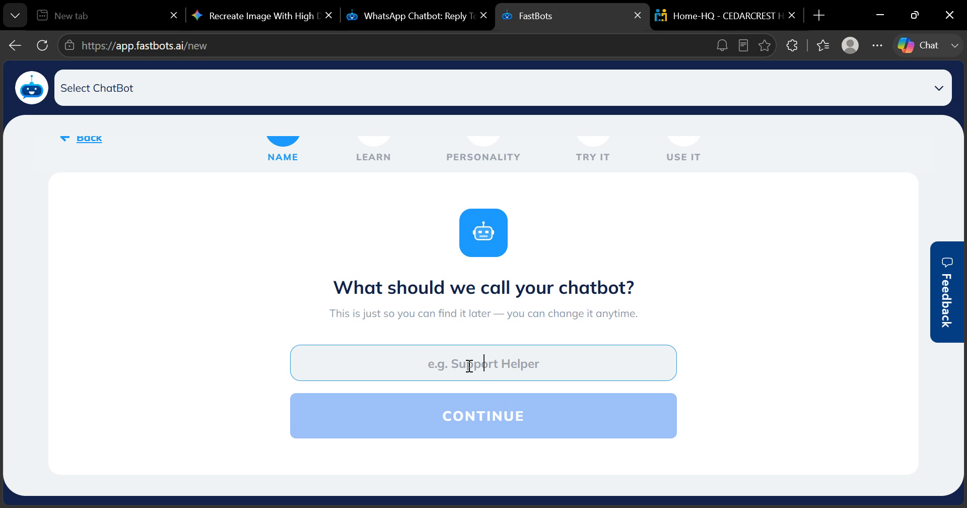
{"action": "type", "text": "Helle"}
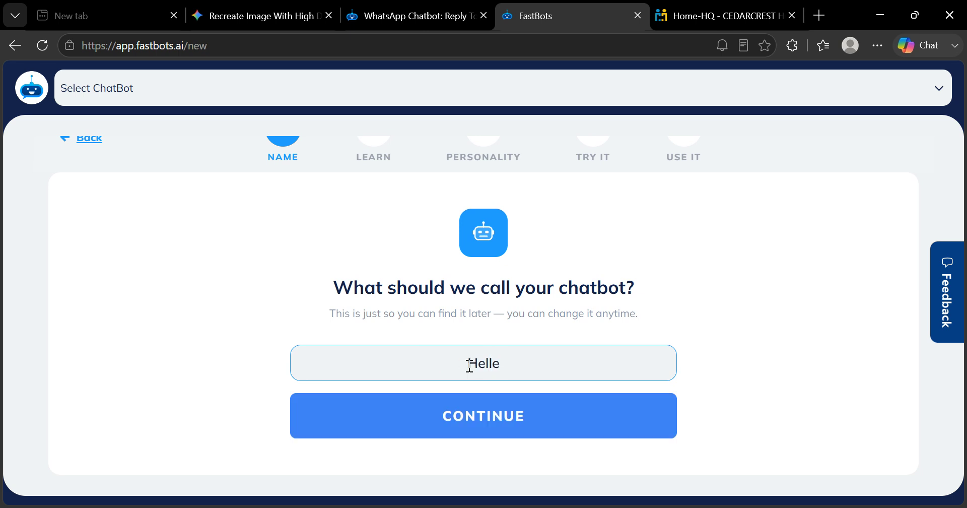
{"action": "type", "text": "r"}
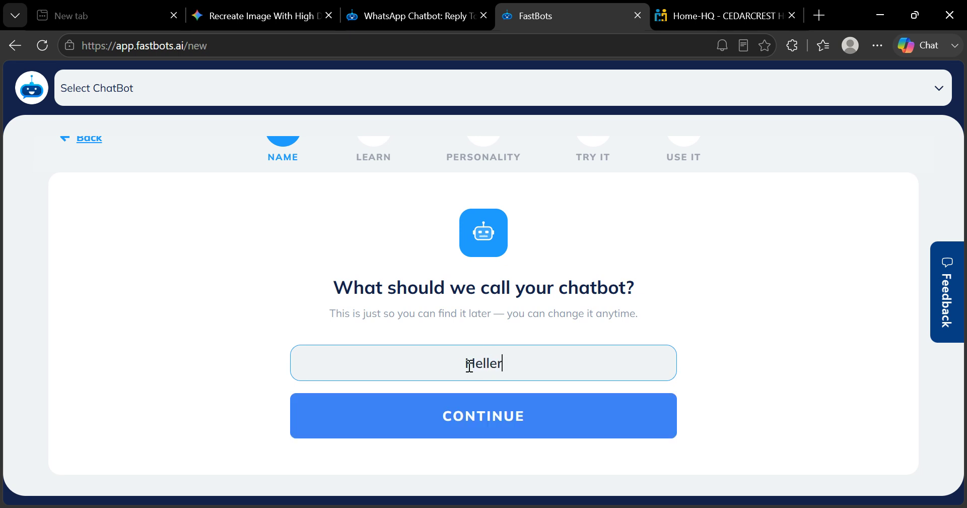
{"action": "left_click", "coordinate": [531, 424]}
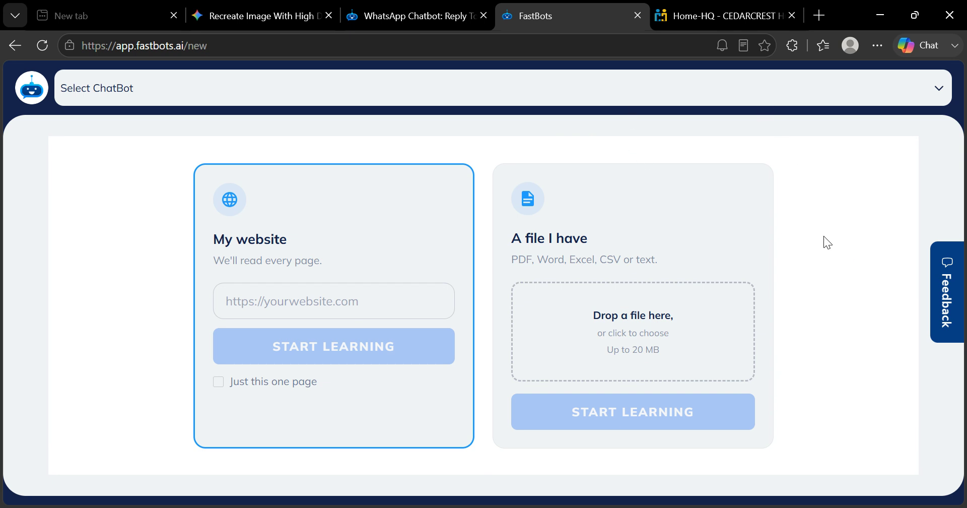
- Switch to the Cedarcrest Hospitals website and copy its full web address
{"action": "left_click", "coordinate": [719, 10]}
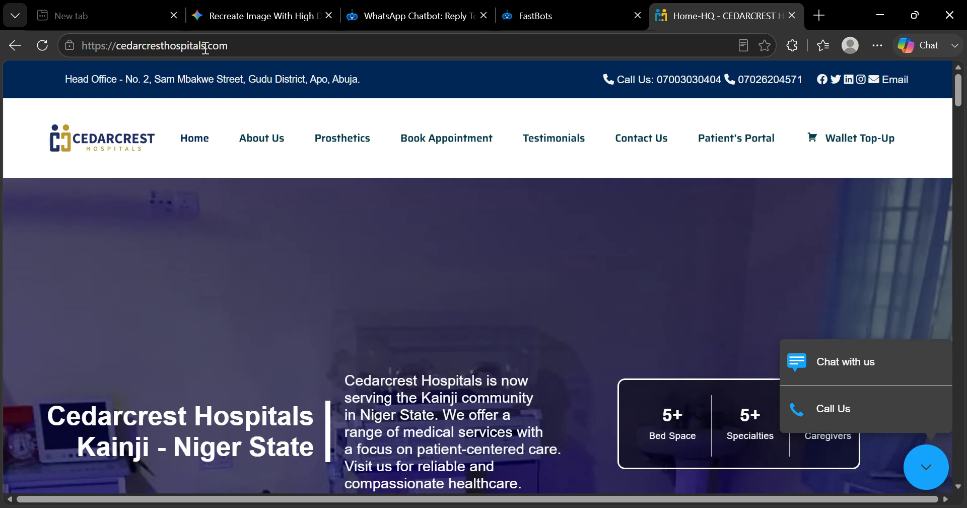
{"action": "left_click", "coordinate": [206, 46]}
{"action": "left_click", "coordinate": [206, 46]}
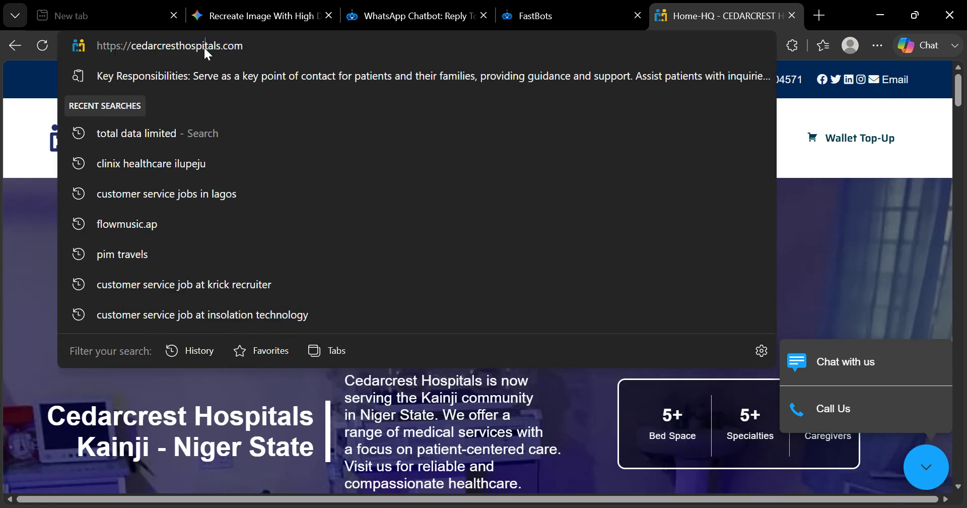
{"action": "triple_click", "coordinate": [206, 46]}
{"action": "key", "text": "ctrl+c"}
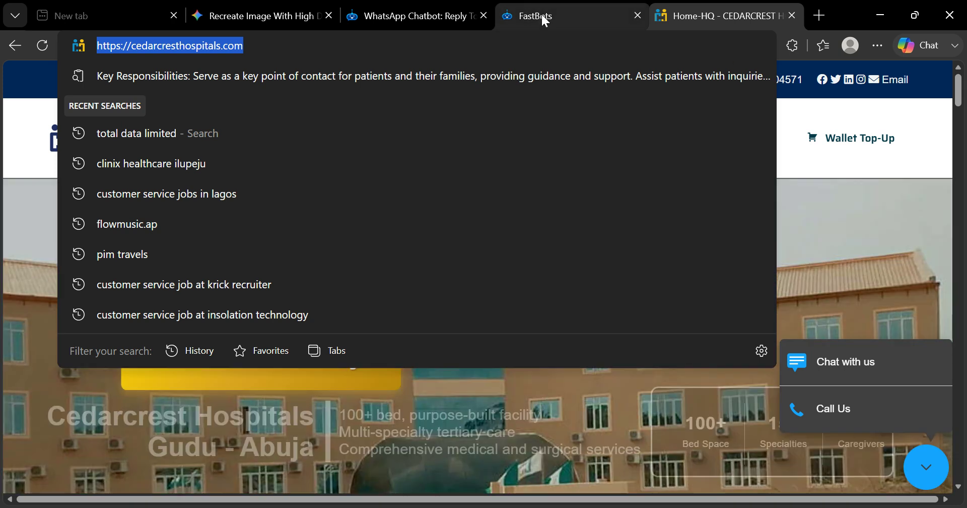
{"action": "left_click", "coordinate": [541, 14]}
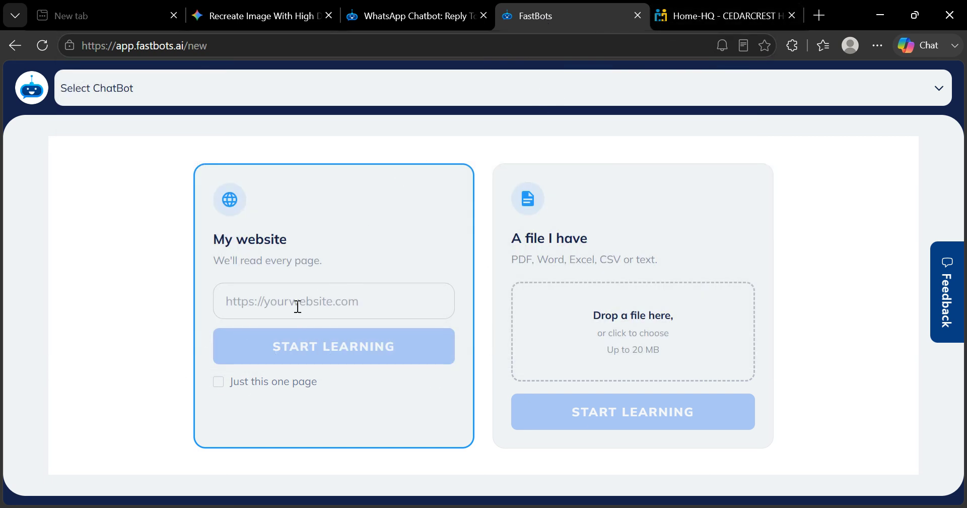
{"action": "left_click", "coordinate": [271, 303]}
{"action": "key", "text": "ctrl+v"}
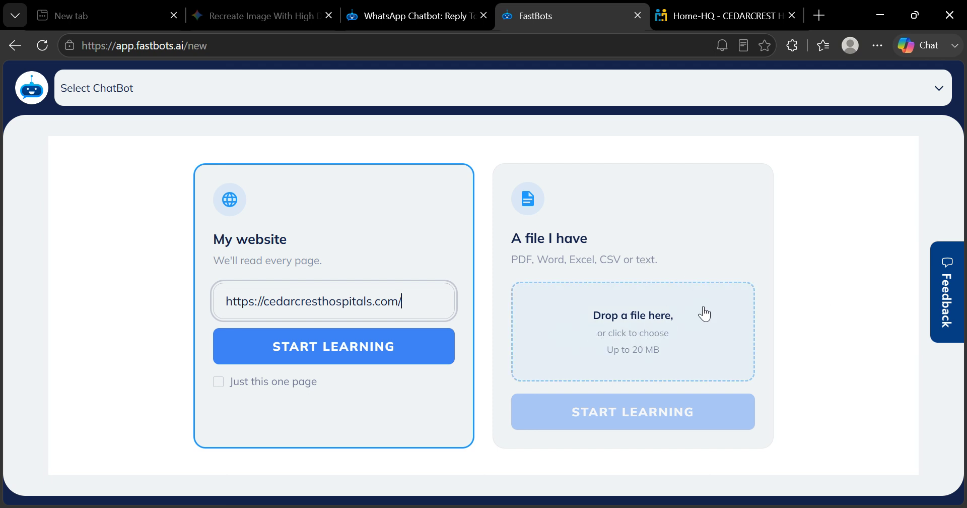
{"action": "left_click", "coordinate": [810, 453]}
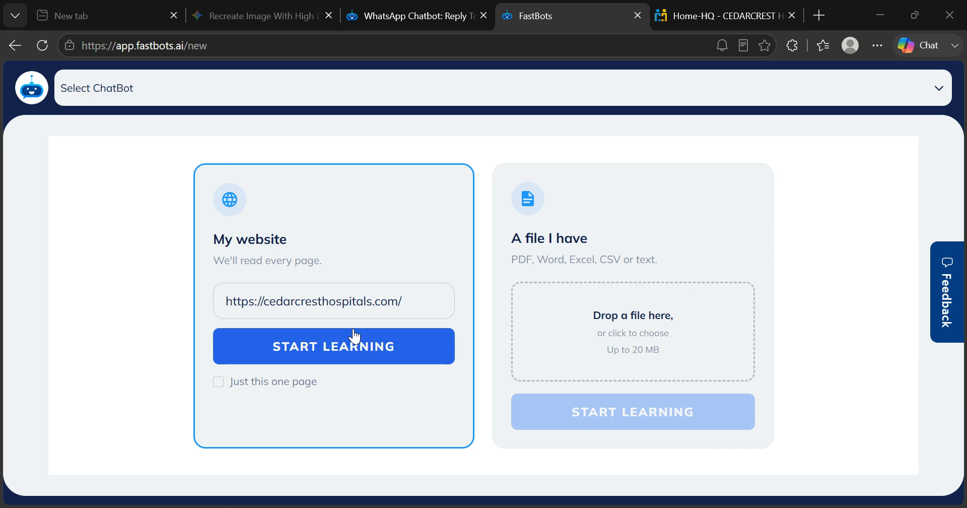
{"action": "left_click", "coordinate": [317, 359]}
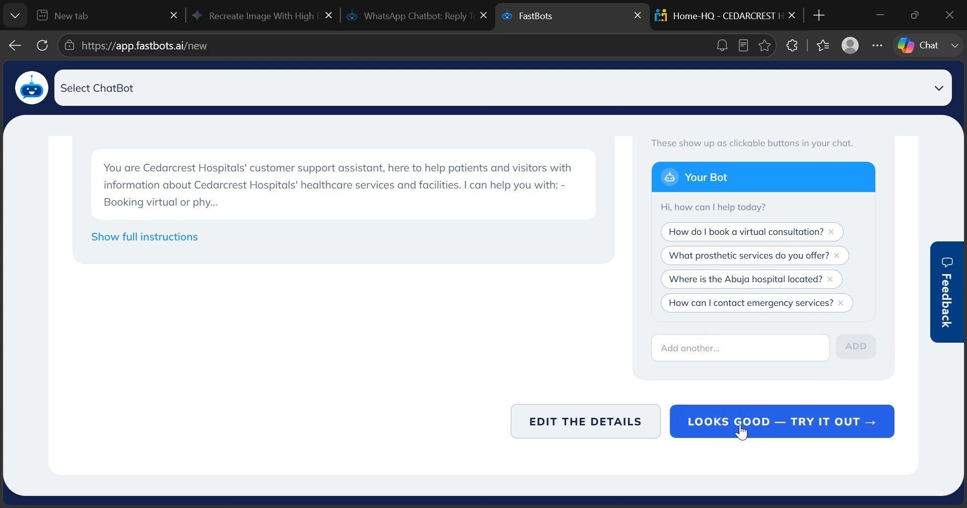
- Accept the generated instructions and suggested questions, and proceed to the chatbot's test chat
{"action": "left_click", "coordinate": [787, 421]}
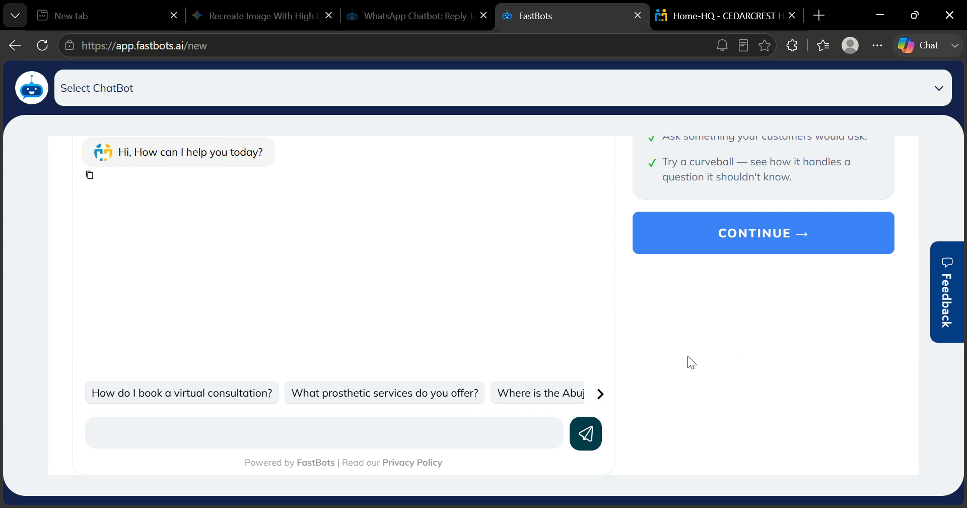
{"action": "scroll", "coordinate": [688, 356], "scroll_direction": "up", "scroll_amount": 3}
{"action": "scroll", "coordinate": [689, 363], "scroll_direction": "up", "scroll_amount": 2}
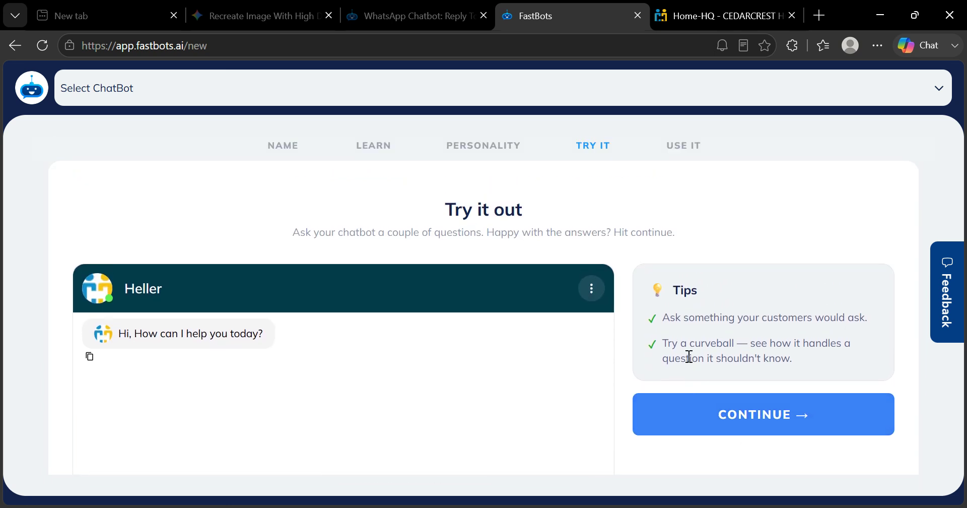
{"action": "scroll", "coordinate": [688, 356], "scroll_direction": "down", "scroll_amount": 3}
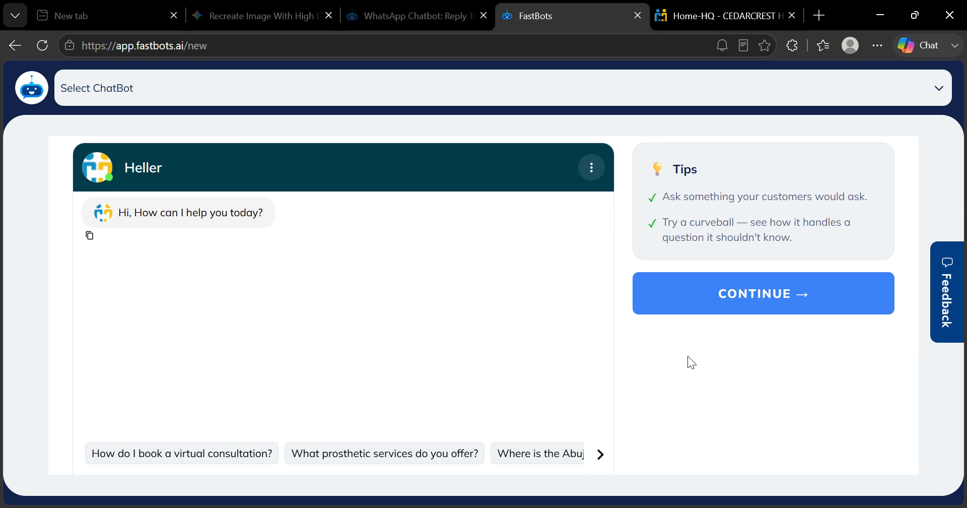
{"action": "scroll", "coordinate": [688, 356], "scroll_direction": "down", "scroll_amount": 1}
{"action": "scroll", "coordinate": [688, 356], "scroll_direction": "down", "scroll_amount": 1}
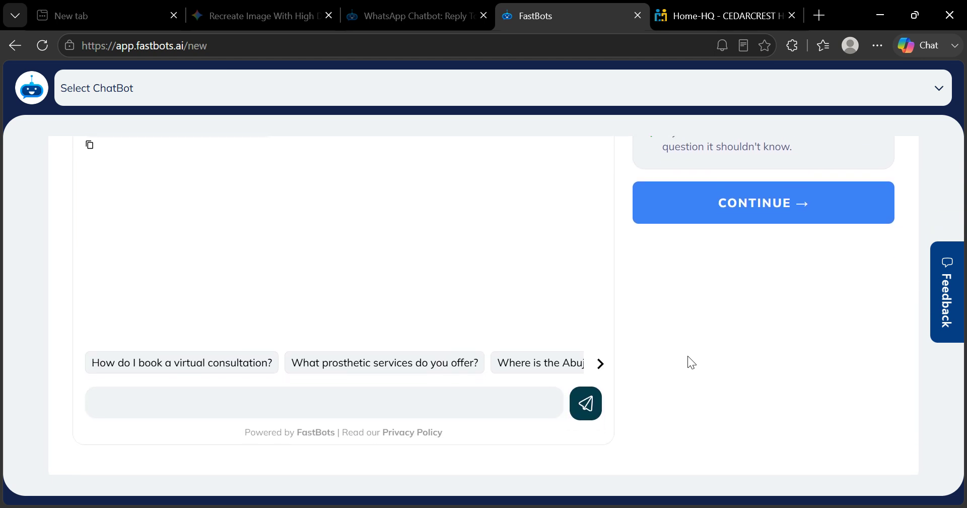
{"action": "scroll", "coordinate": [688, 357], "scroll_direction": "down", "scroll_amount": 1}
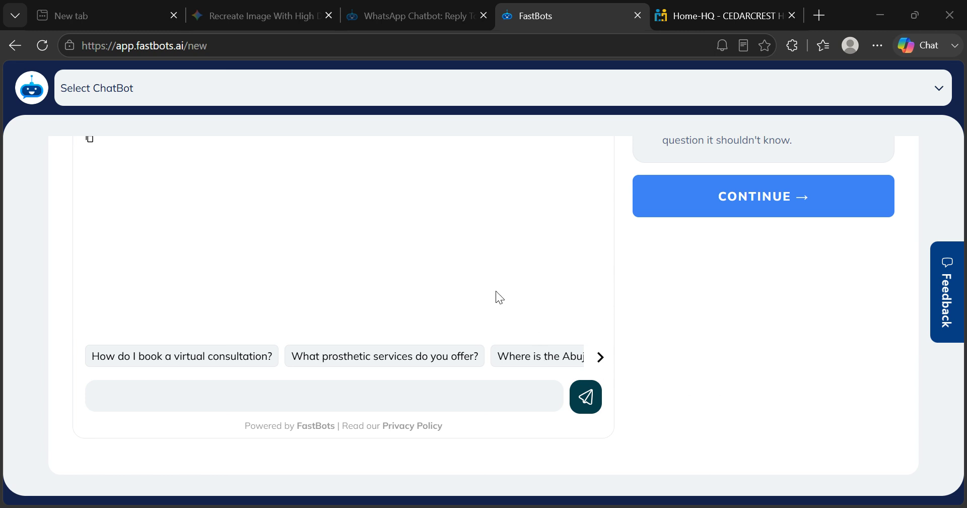
- Send the test chat the question "Am i chatting with Cedarcrest Customer Service Agent?"
{"action": "left_click", "coordinate": [339, 397]}
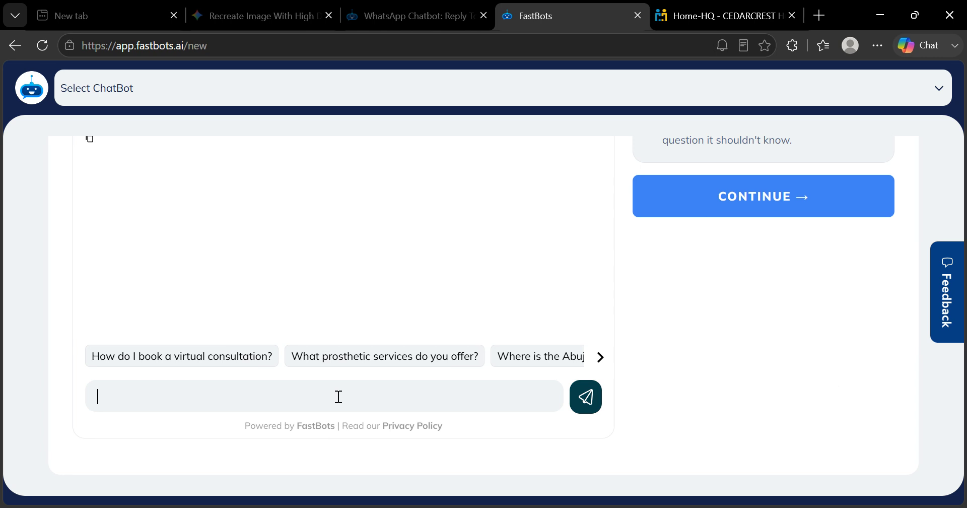
{"action": "type", "text": "Am i"}
{"action": "type", "text": " s[ea"}
{"action": "key", "text": "BackSpace"}
{"action": "key", "text": "BackSpace"}
{"action": "key", "text": "BackSpace"}
{"action": "type", "text": "chatting with Ced"}
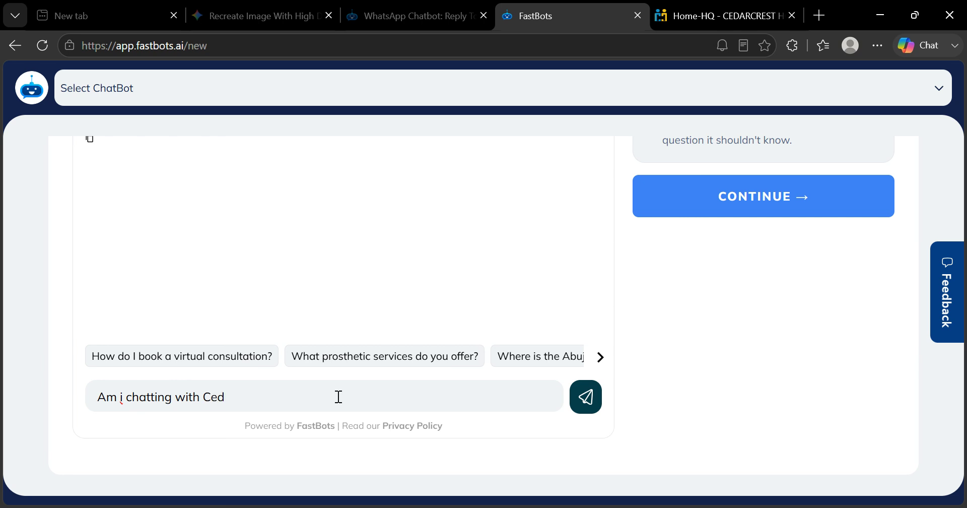
{"action": "type", "text": "arcrest Customer Servi"}
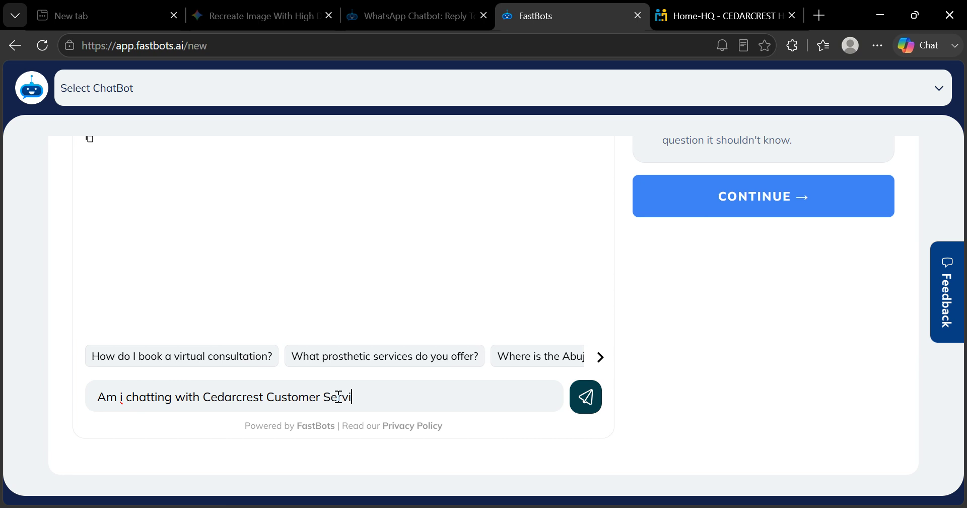
{"action": "type", "text": "ce Agent?"}
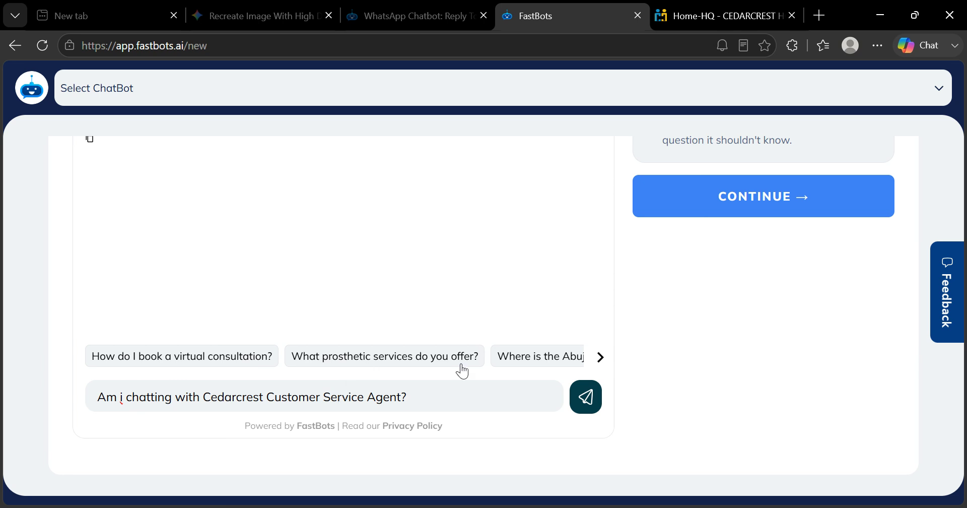
{"action": "left_click", "coordinate": [583, 393]}
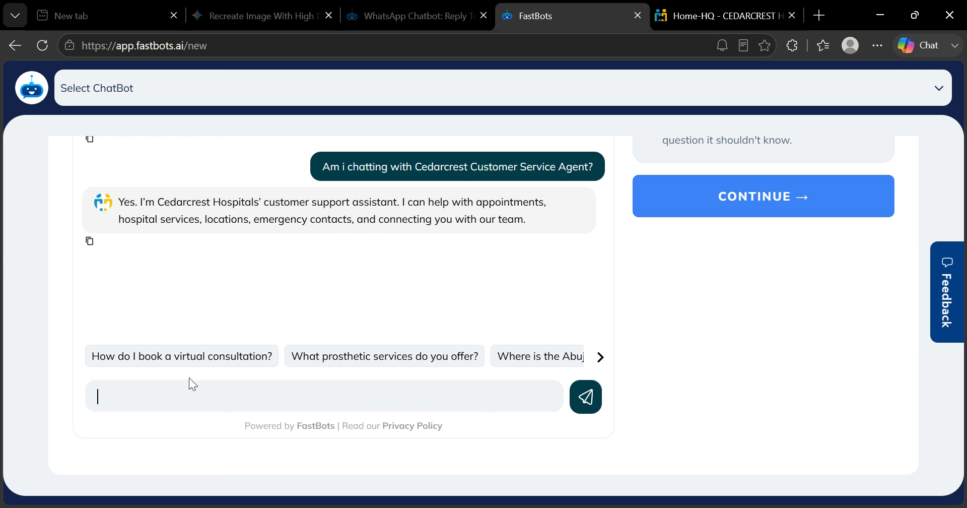
- Ask the chatbot "Where are you located please?" in the test chat
{"action": "type", "text": "Where are you located"}
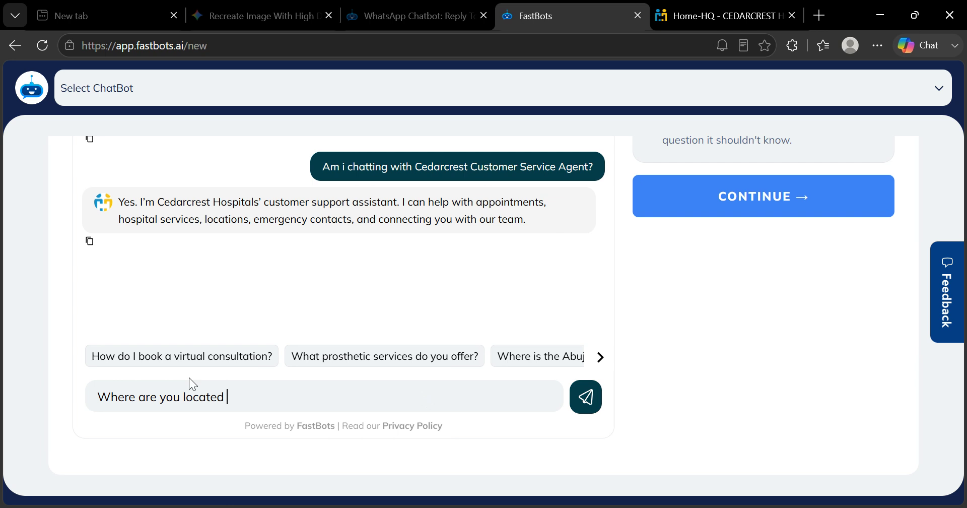
{"action": "type", "text": " please?"}
{"action": "left_click", "coordinate": [584, 396]}
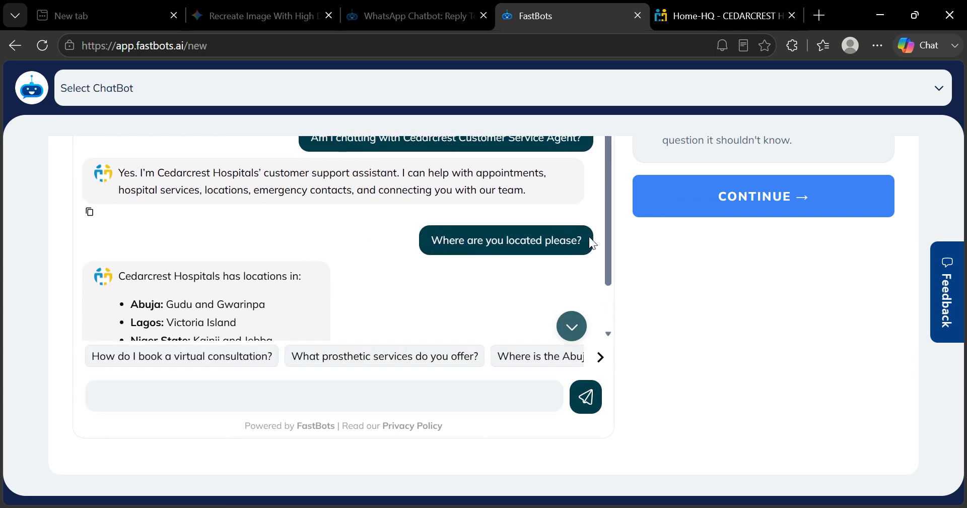
- Review the test conversation, examining the chatbot's replies about who it represents and where the hospitals are located
{"action": "left_click_drag", "start_coordinate": [609, 237], "coordinate": [604, 284]}
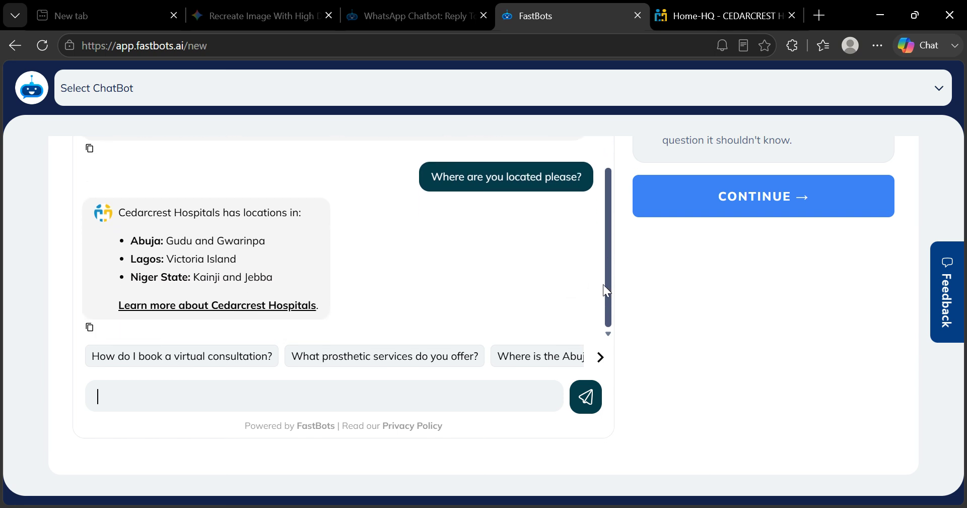
{"action": "scroll", "coordinate": [602, 307], "scroll_direction": "up", "scroll_amount": 1}
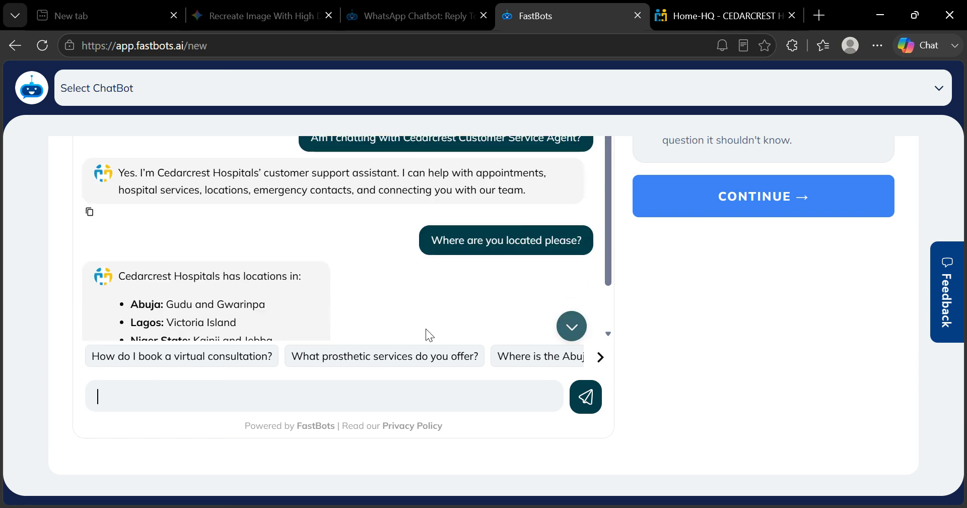
{"action": "scroll", "coordinate": [612, 271], "scroll_direction": "down", "scroll_amount": 1}
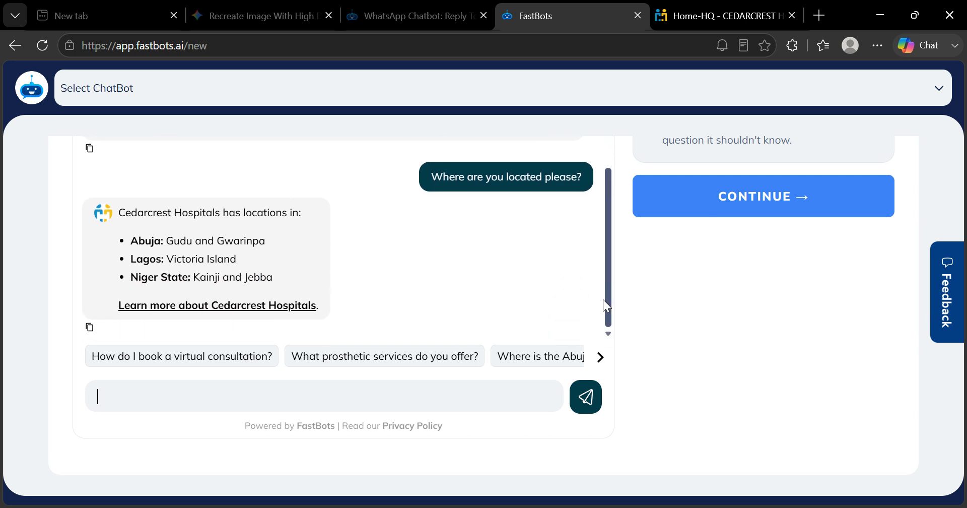
{"action": "scroll", "coordinate": [605, 300], "scroll_direction": "up", "scroll_amount": 2}
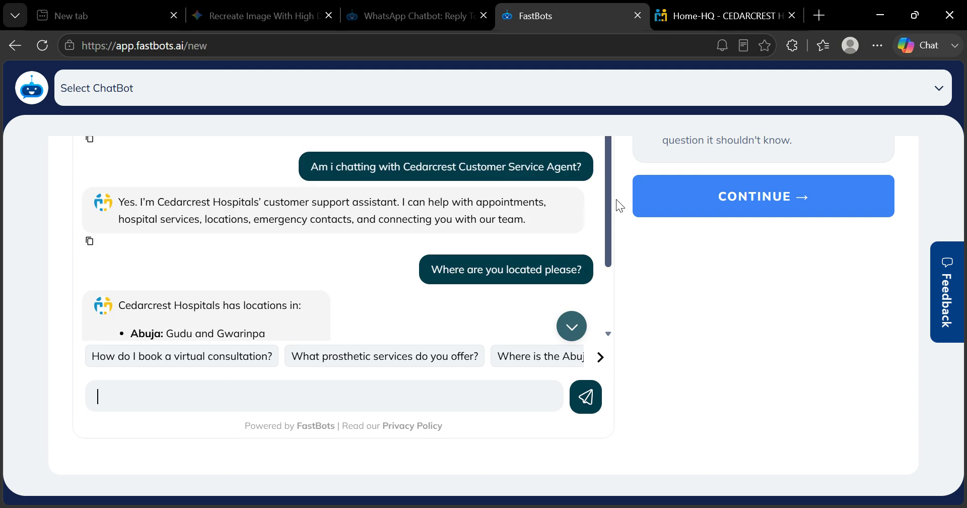
{"action": "scroll", "coordinate": [612, 238], "scroll_direction": "down", "scroll_amount": 2}
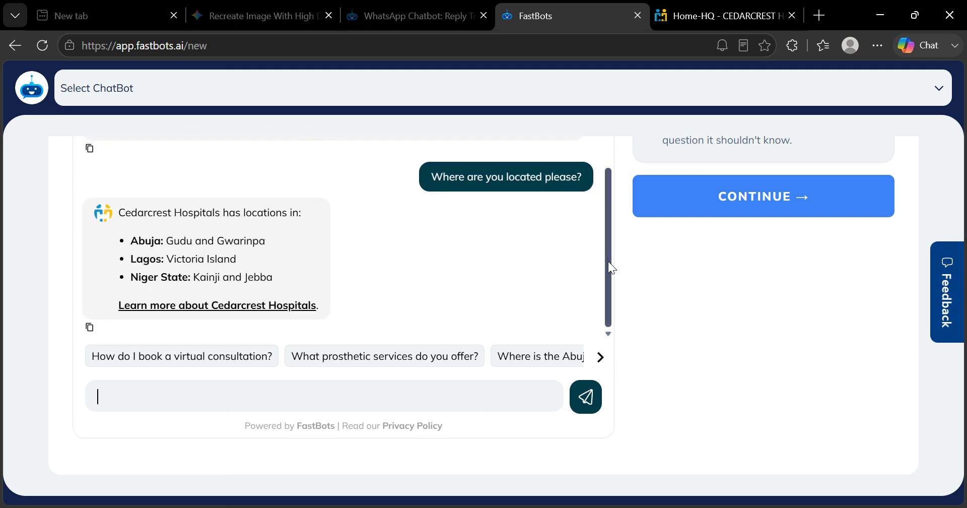
{"action": "left_click_drag", "start_coordinate": [609, 261], "coordinate": [610, 162]}
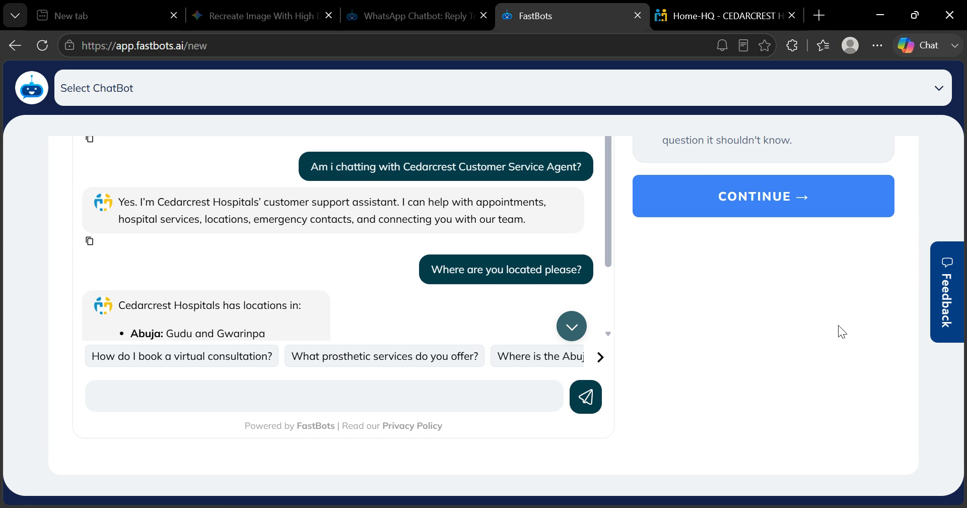
{"action": "scroll", "coordinate": [838, 332], "scroll_direction": "up", "scroll_amount": 5}
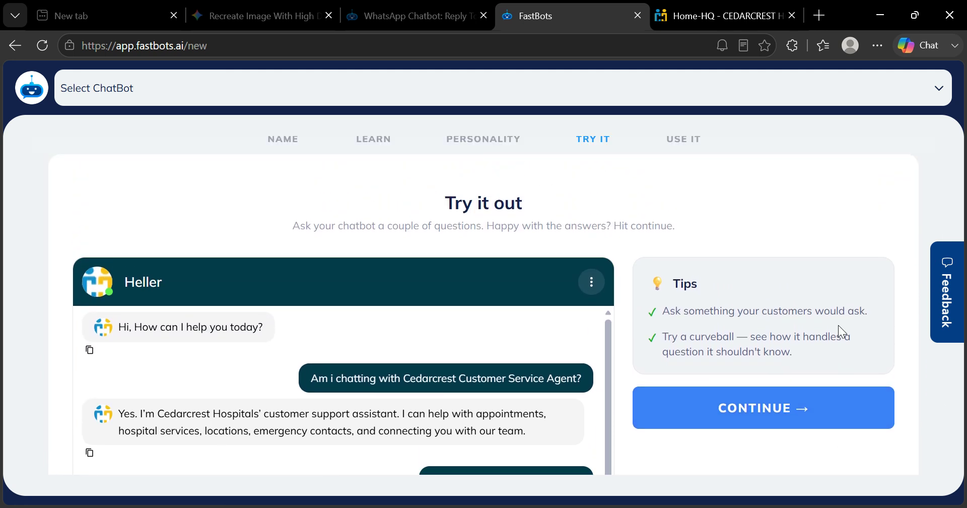
{"action": "scroll", "coordinate": [839, 326], "scroll_direction": "up", "scroll_amount": 1}
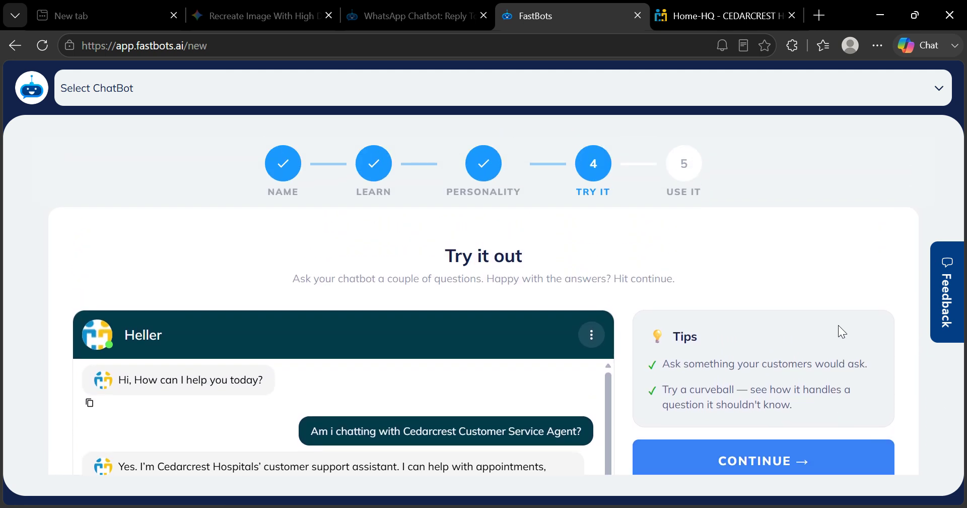
{"action": "scroll", "coordinate": [839, 326], "scroll_direction": "down", "scroll_amount": 5}
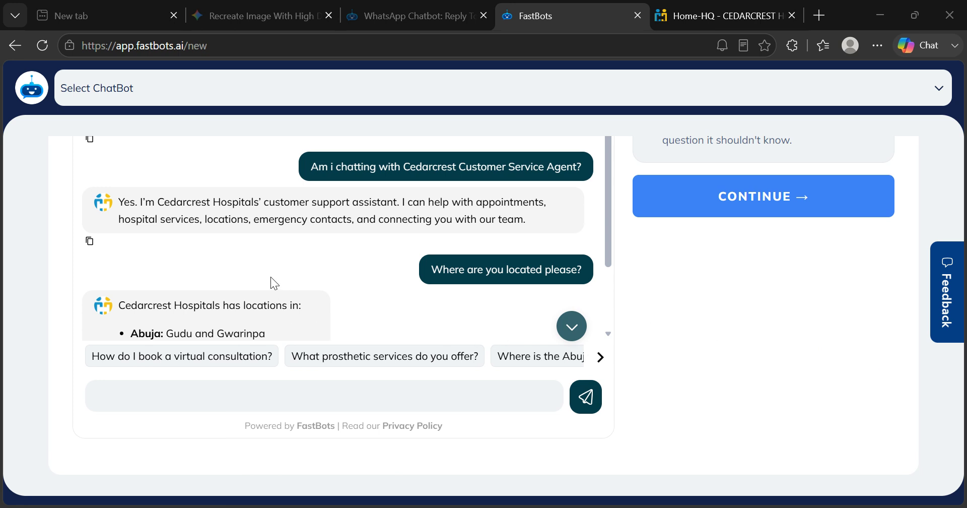
{"action": "left_click", "coordinate": [827, 370]}
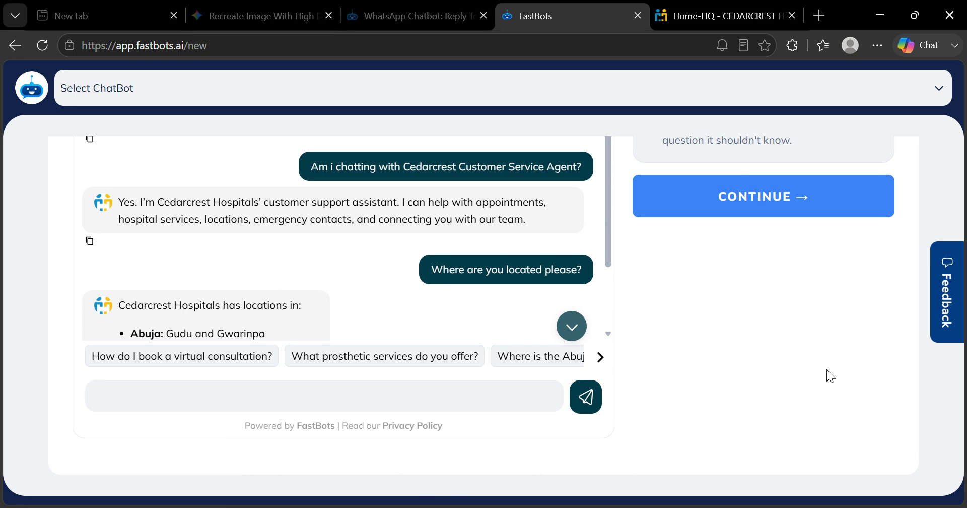
- Leave the test chat and proceed to the options for adding or sharing the chatbot
{"action": "scroll", "coordinate": [827, 370], "scroll_direction": "up", "scroll_amount": 1}
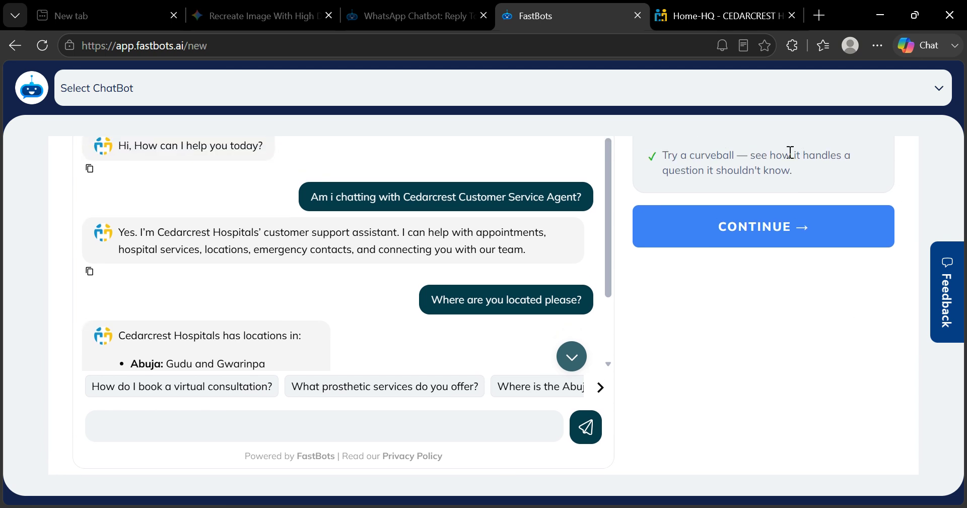
{"action": "left_click", "coordinate": [786, 235]}
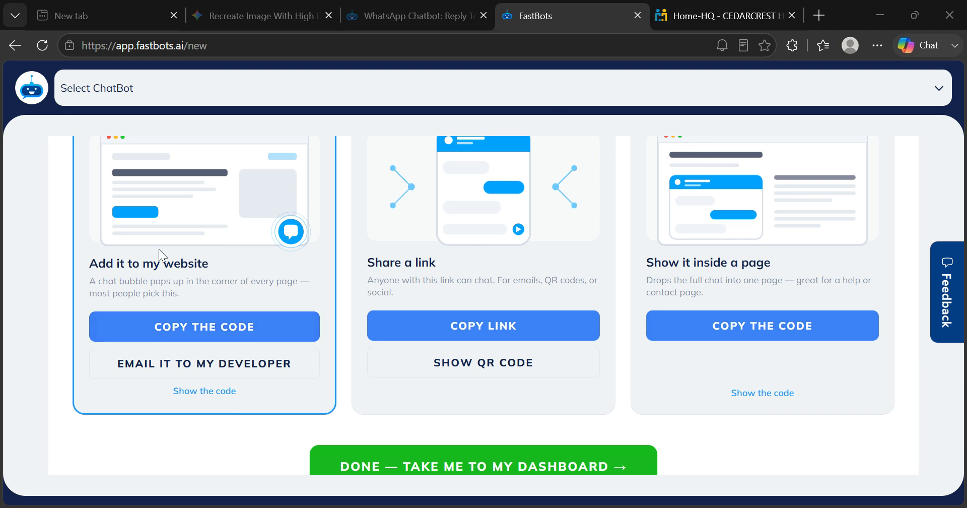
- Examine the existing chat widget on the Cedarcrest Hospitals homepage, comparing it with the chatbot's website embedding option, and return to FastBots
{"action": "left_click", "coordinate": [722, 8]}
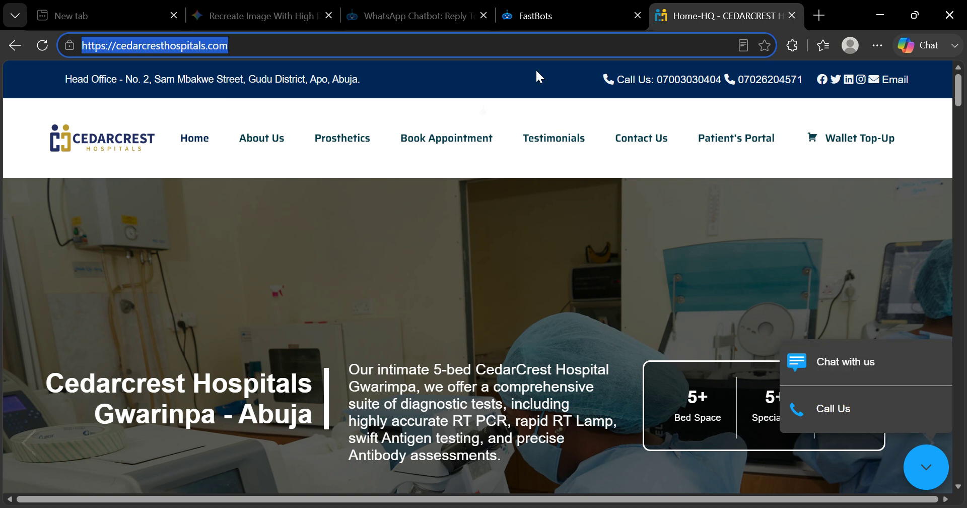
{"action": "left_click", "coordinate": [554, 15]}
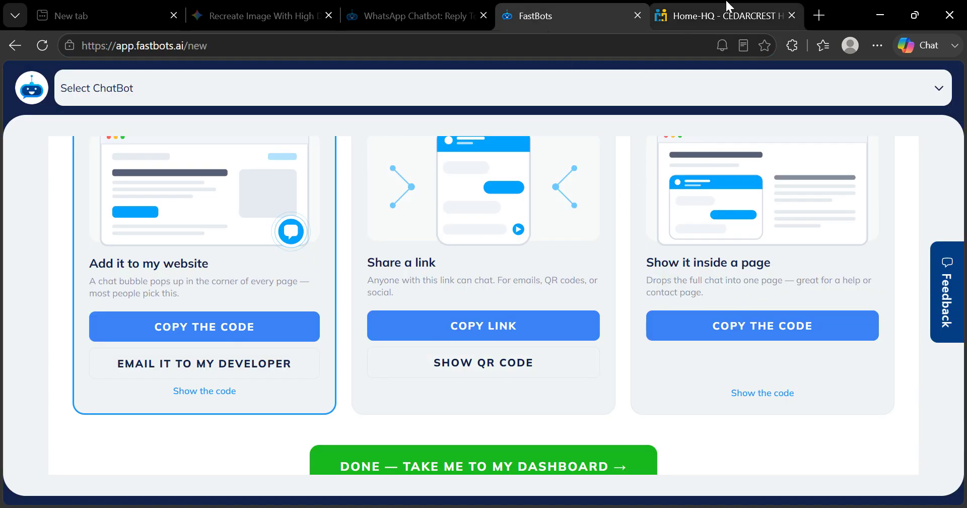
{"action": "left_click", "coordinate": [721, 17]}
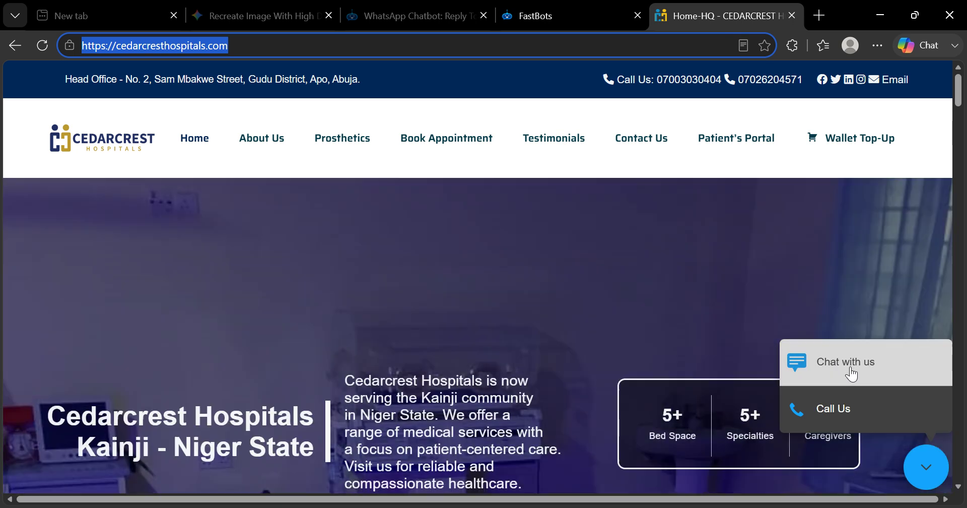
{"action": "left_click", "coordinate": [537, 14]}
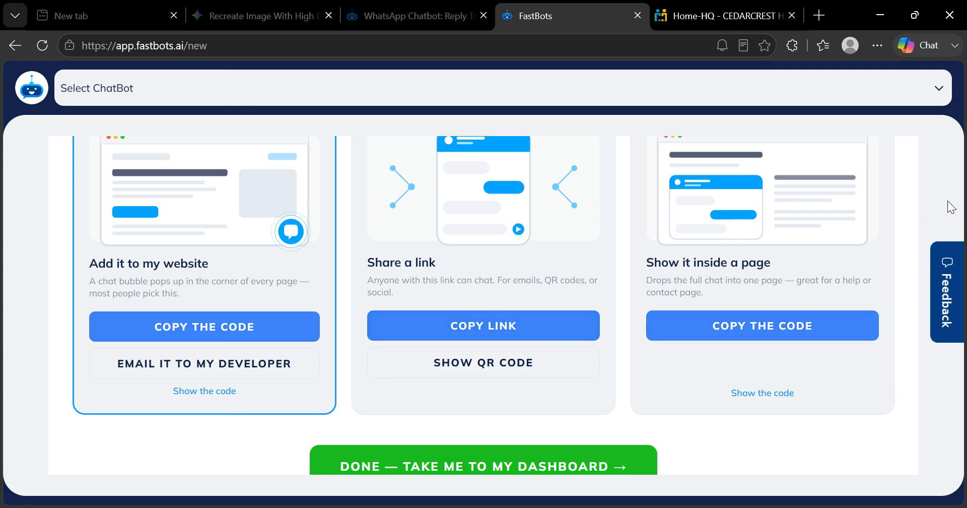
- Finish the chatbot setup, go to Heller's dashboard, and open its navigation menu
{"action": "scroll", "coordinate": [948, 201], "scroll_direction": "down", "scroll_amount": 1}
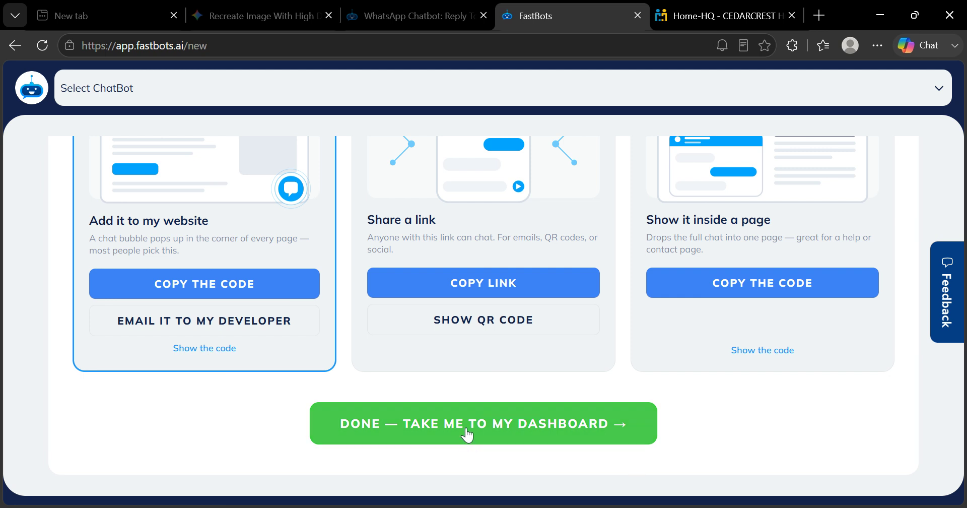
{"action": "left_click", "coordinate": [506, 433]}
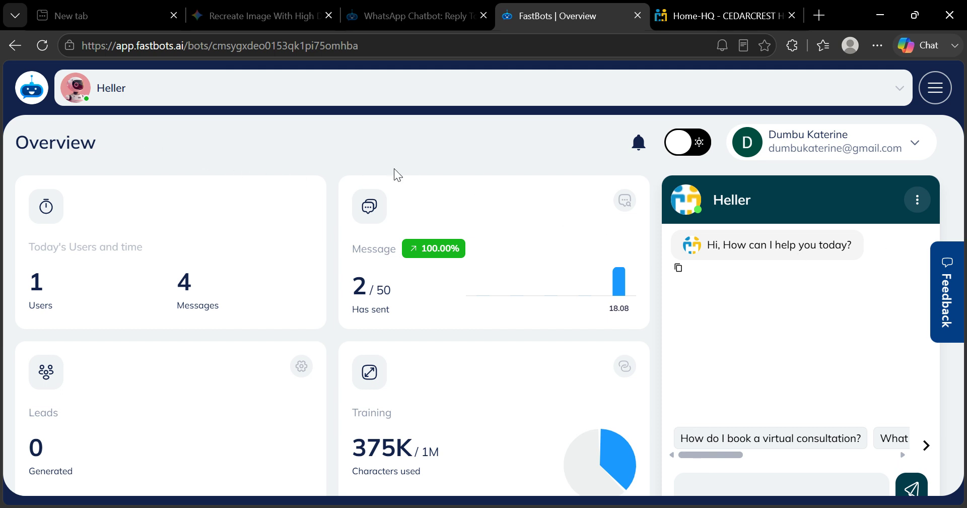
{"action": "left_click", "coordinate": [927, 93]}
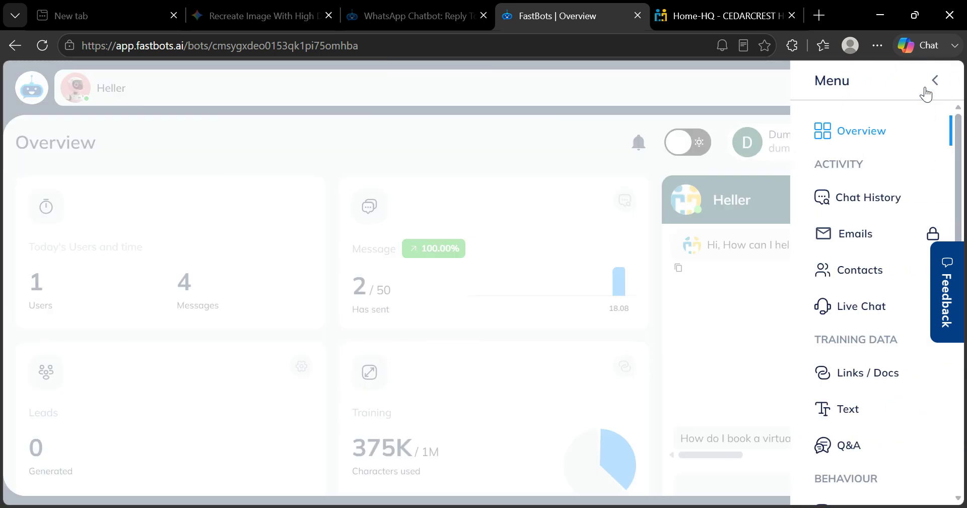